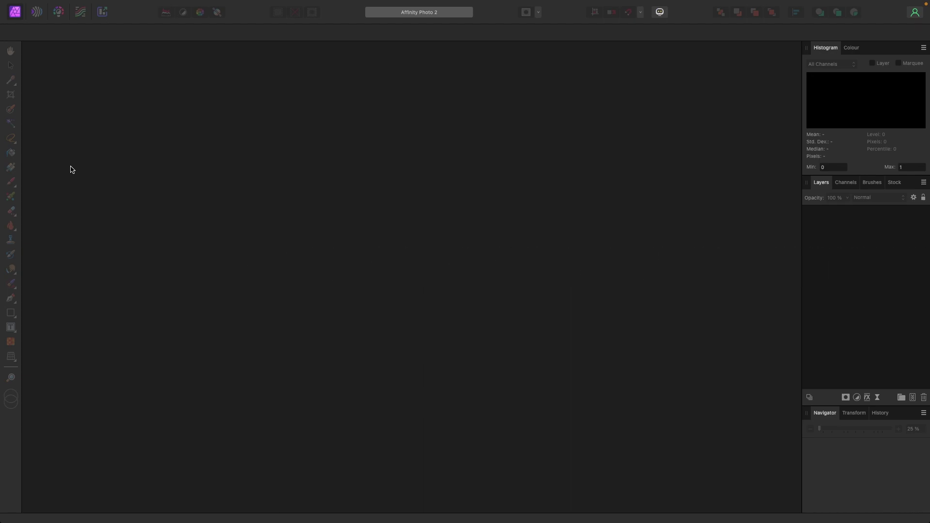
- View the version and licence information from the application menu, then dismiss it
mouse_move(104, 3)
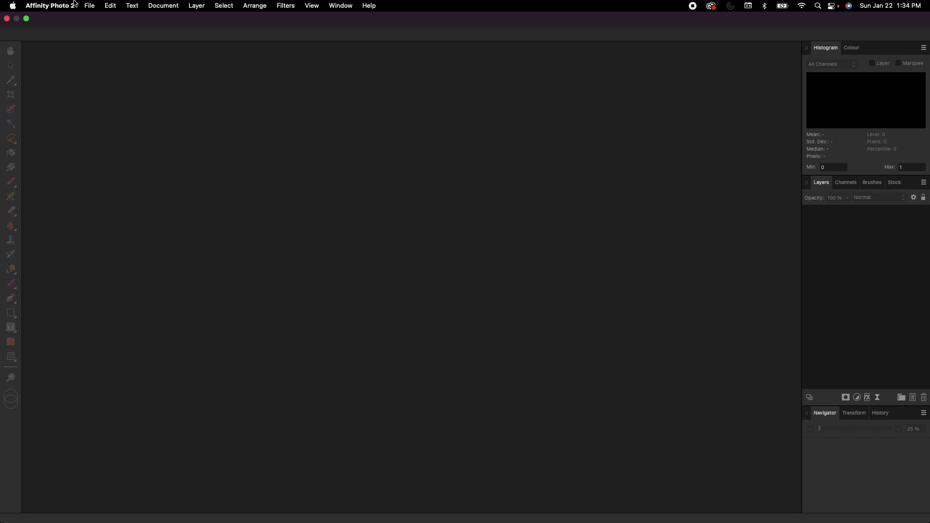
left_click(56, 6)
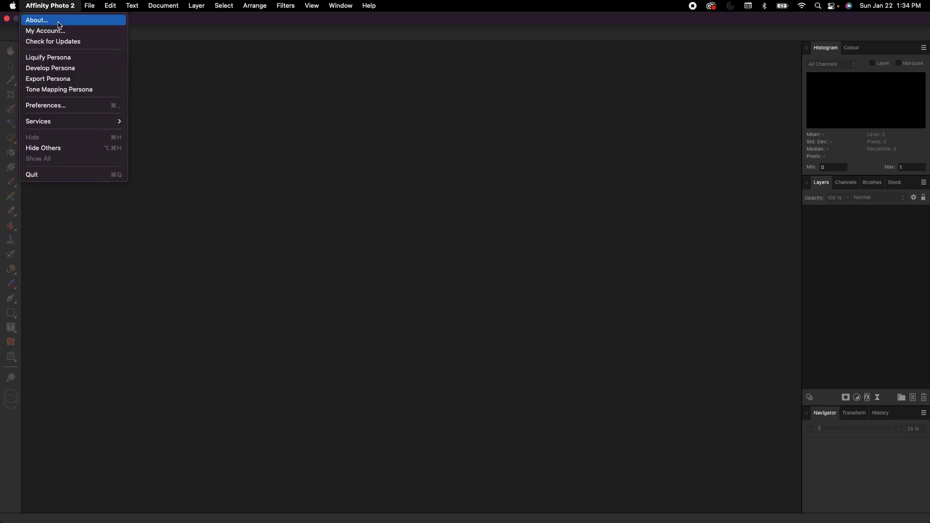
left_click(58, 20)
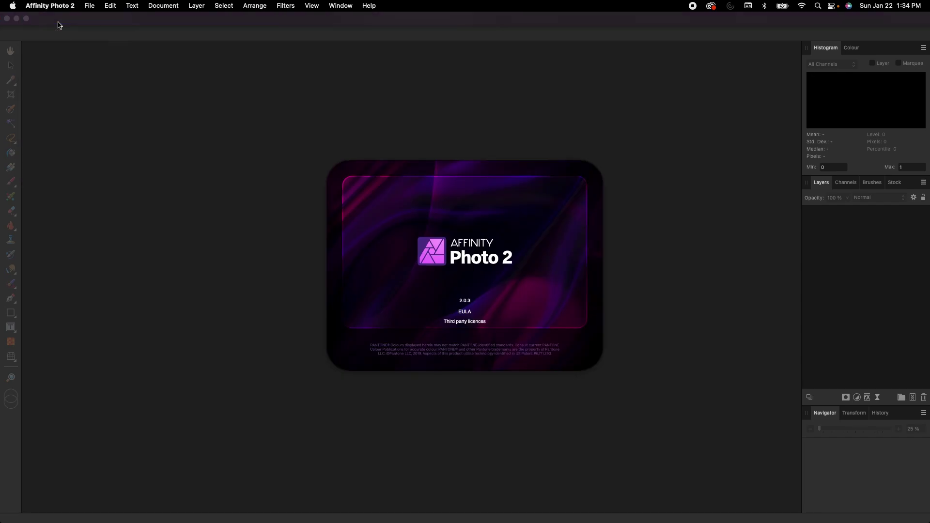
left_click(401, 192)
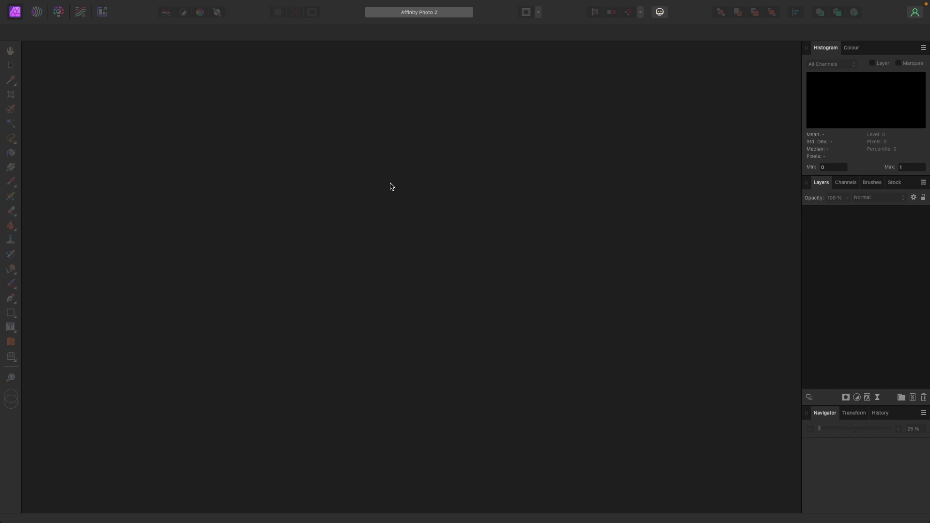
- Float the Layers panel out of the dock, then restore the default studio layout
mouse_move(343, 1)
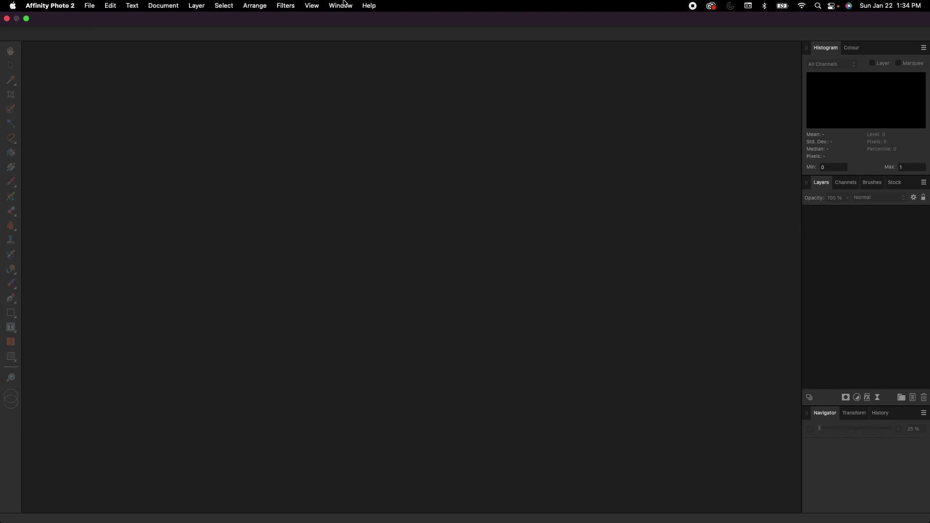
left_click(335, 5)
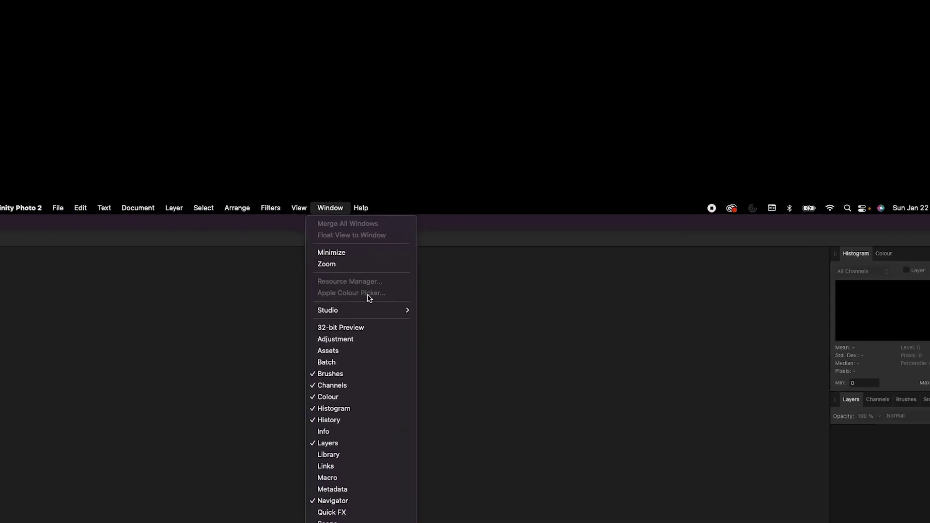
mouse_move(348, 100)
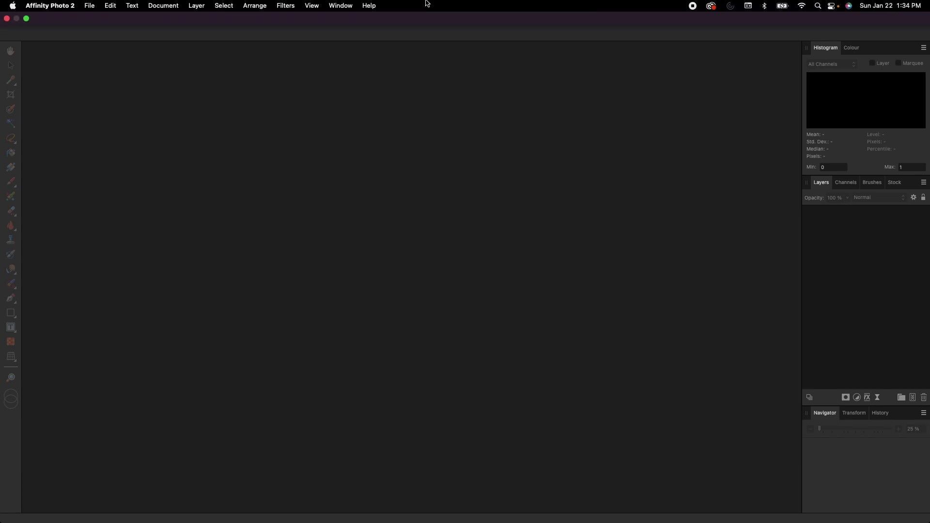
left_click_drag(821, 182, 564, 90)
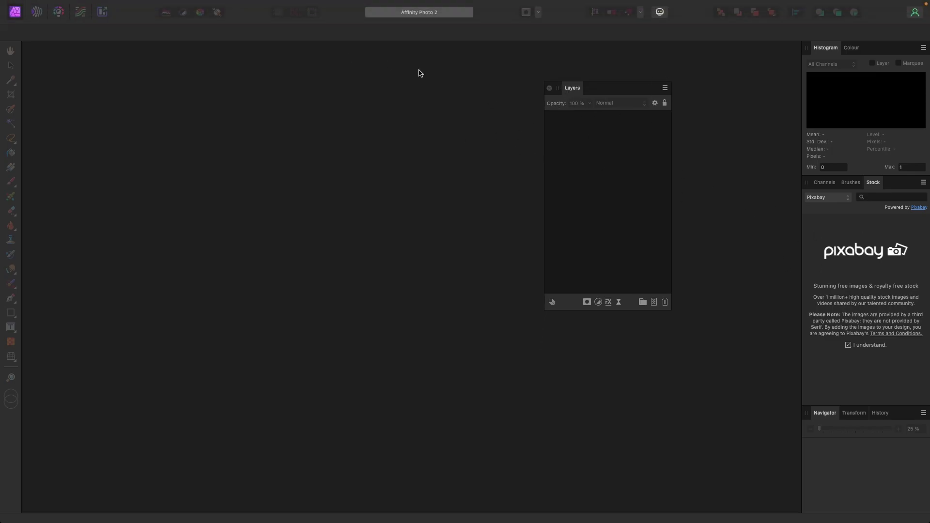
left_click(339, 5)
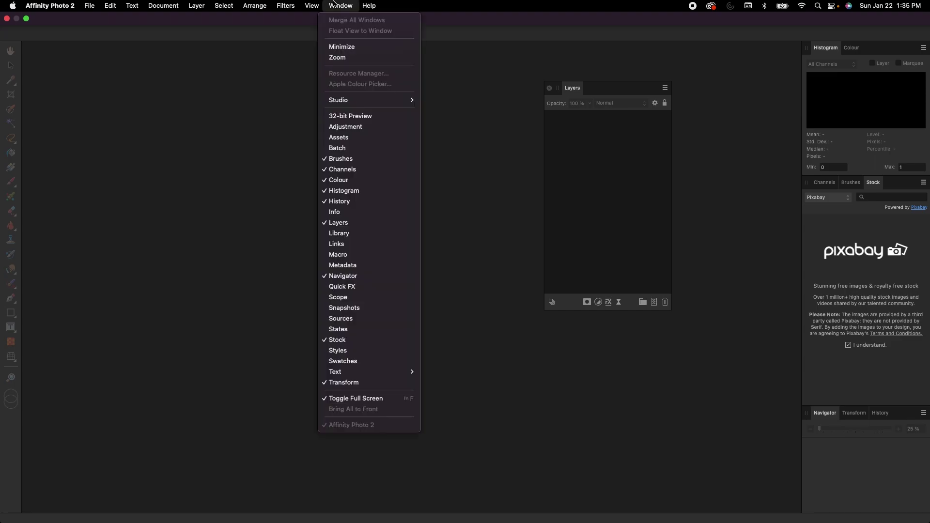
mouse_move(353, 101)
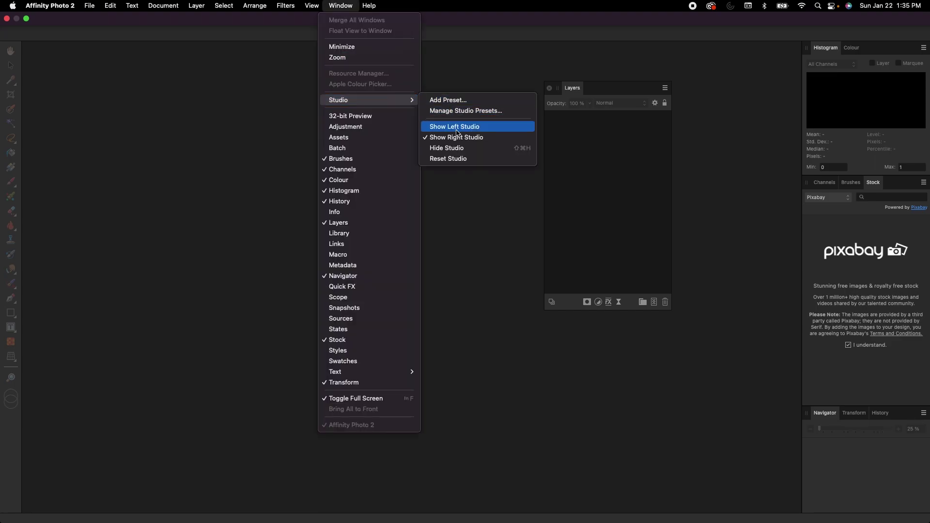
left_click(451, 160)
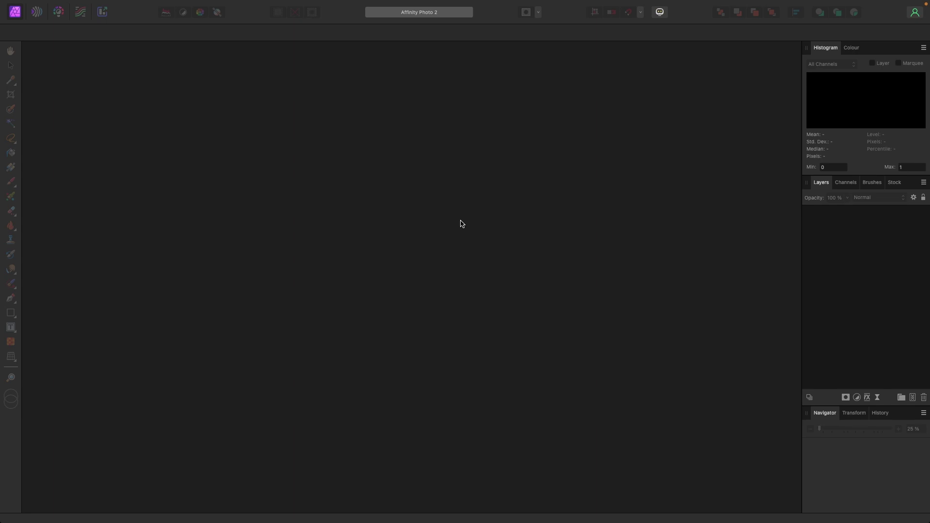
- Start a new document, trying portrait before settling on landscape 1920×1080
mouse_move(155, 1)
left_click(91, 6)
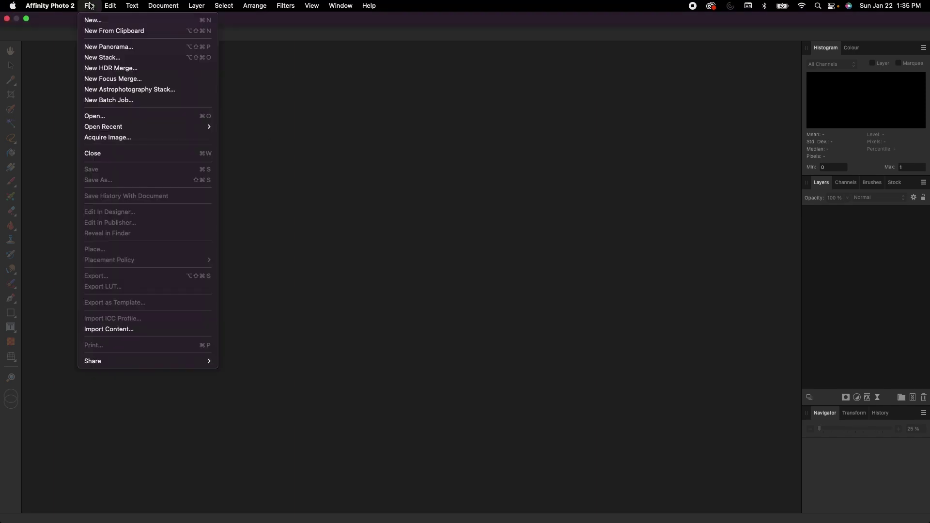
left_click(92, 20)
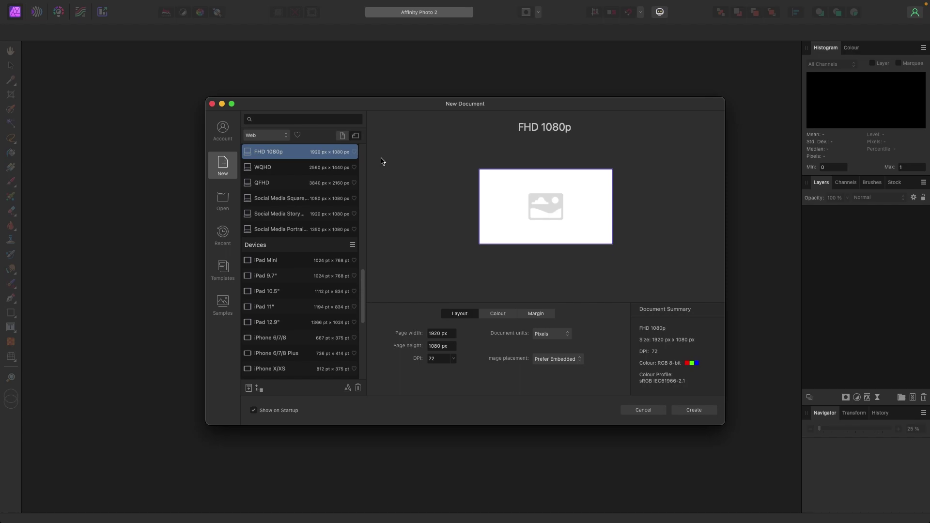
left_click(342, 137)
left_click(356, 136)
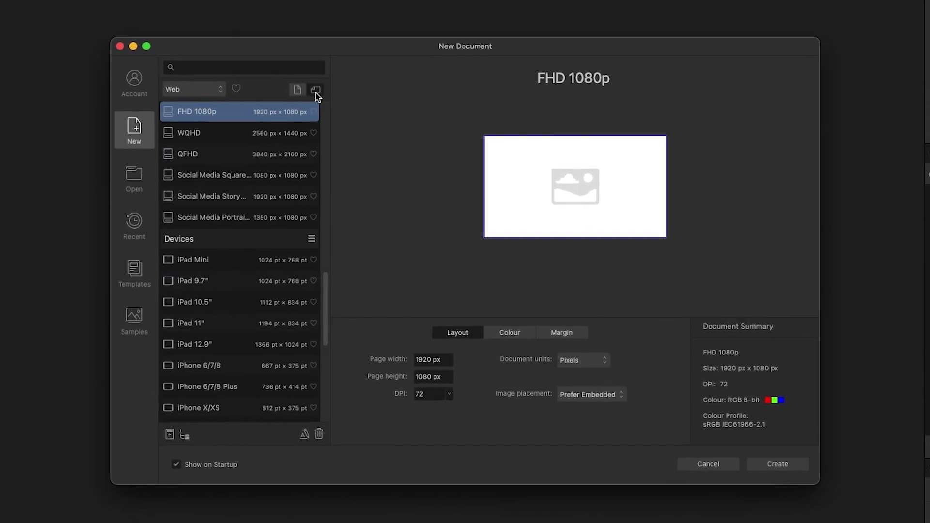
left_click(317, 95)
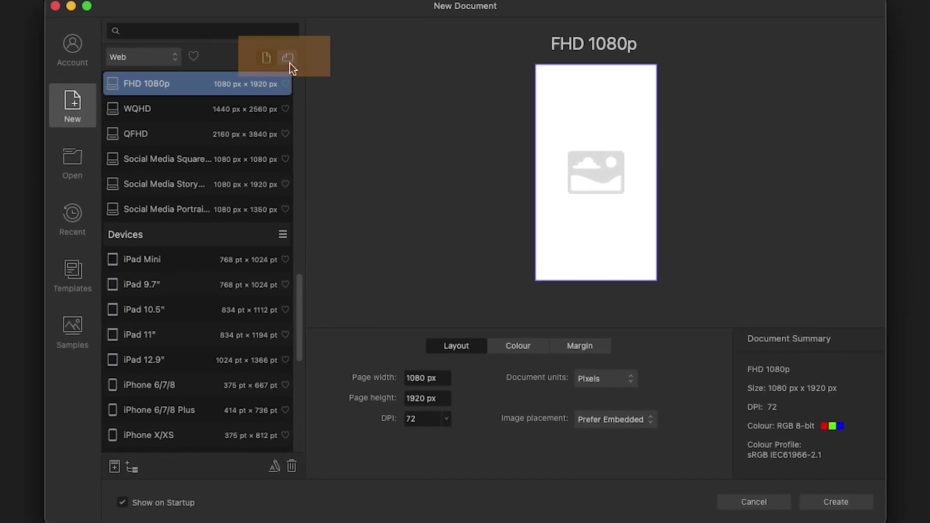
left_click(289, 63)
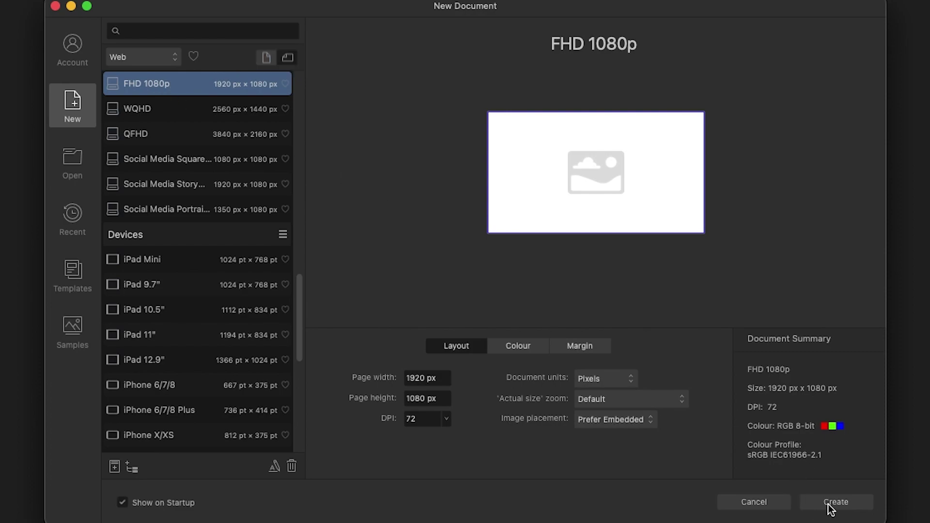
- Create the document from the Web FHD 1080p preset
scroll(198, 255, "down", 3)
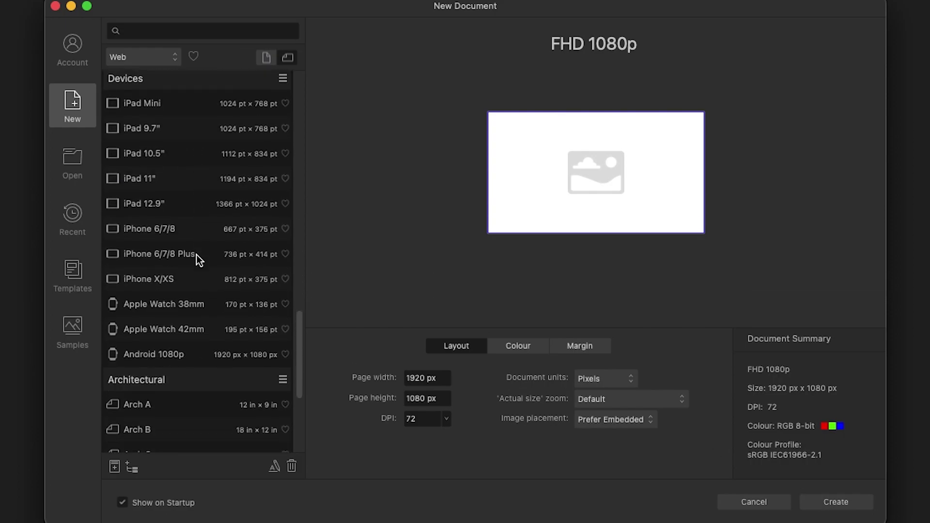
scroll(196, 255, "up", 5)
scroll(196, 254, "up", 2)
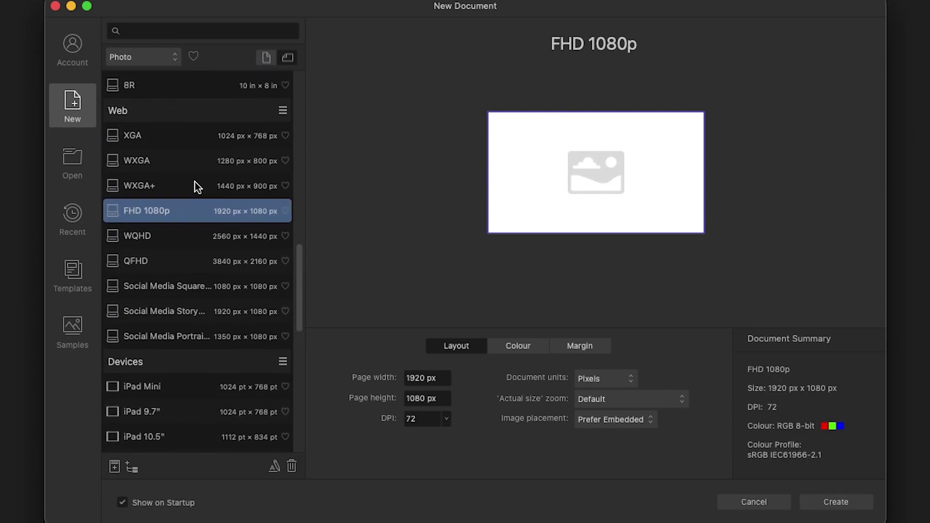
scroll(195, 181, "up", 4)
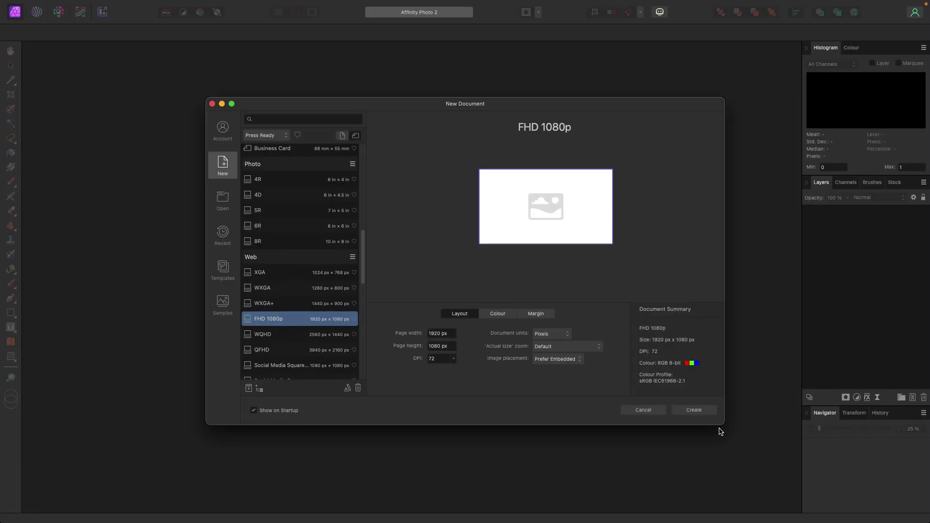
left_click(696, 411)
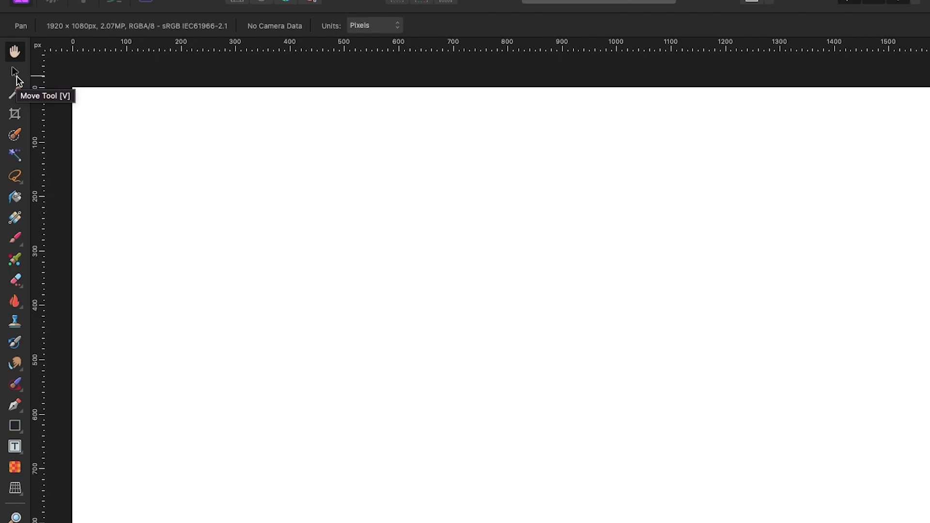
- Select the Move Tool, then choose Freehand Selection from the selection tool flyout
left_click(15, 73)
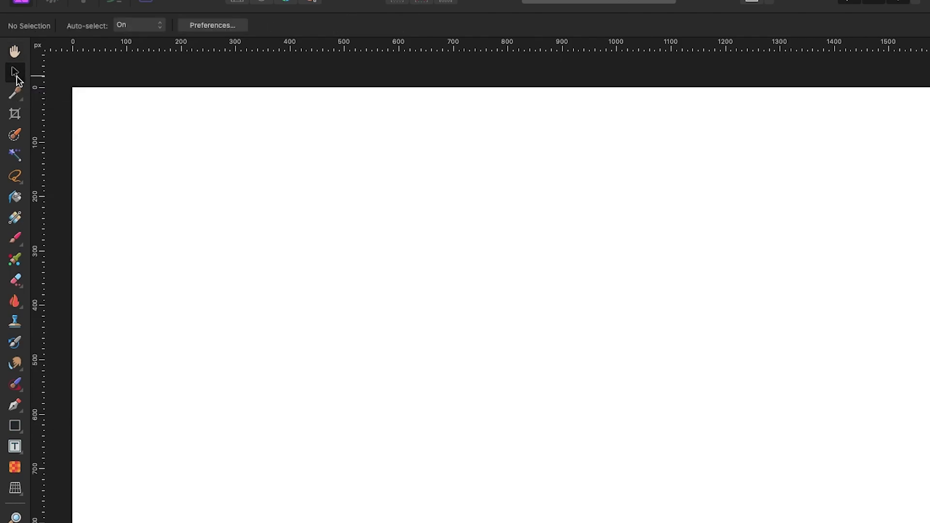
left_click(22, 185)
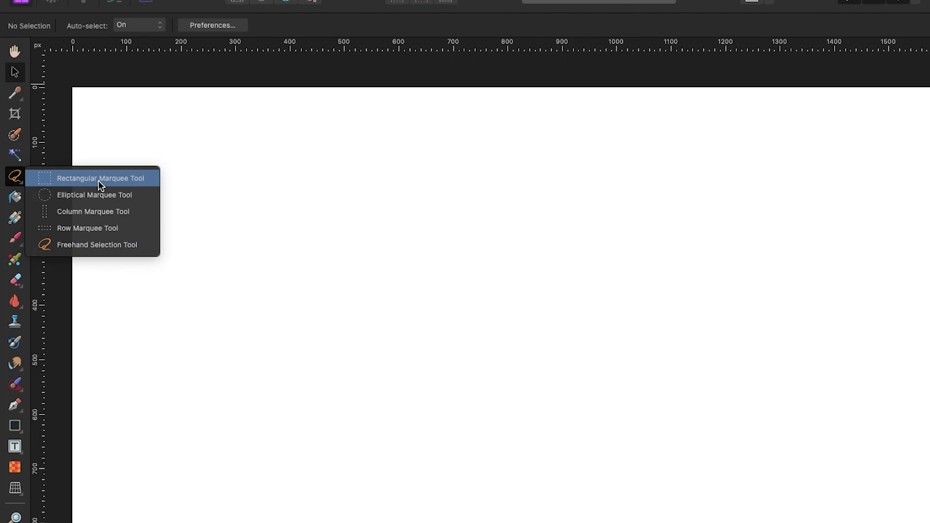
left_click(19, 187)
left_click(21, 186)
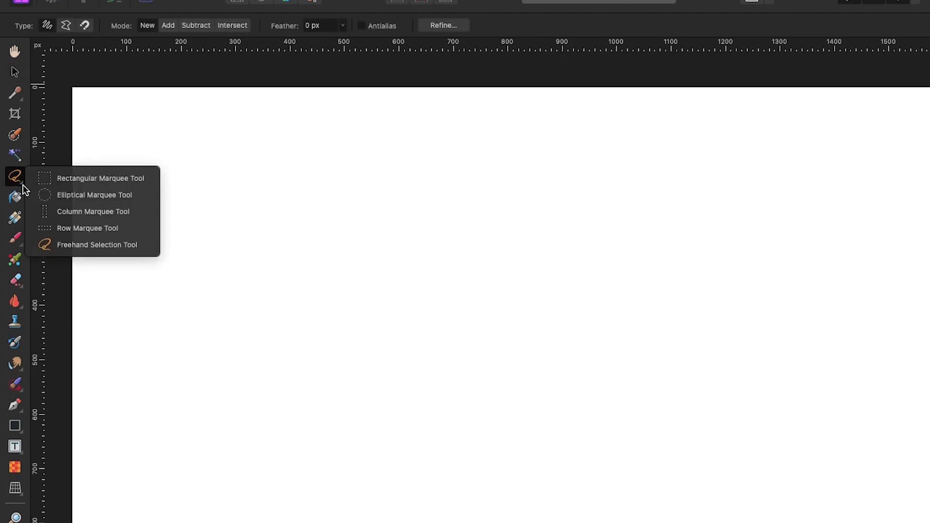
left_click(27, 188)
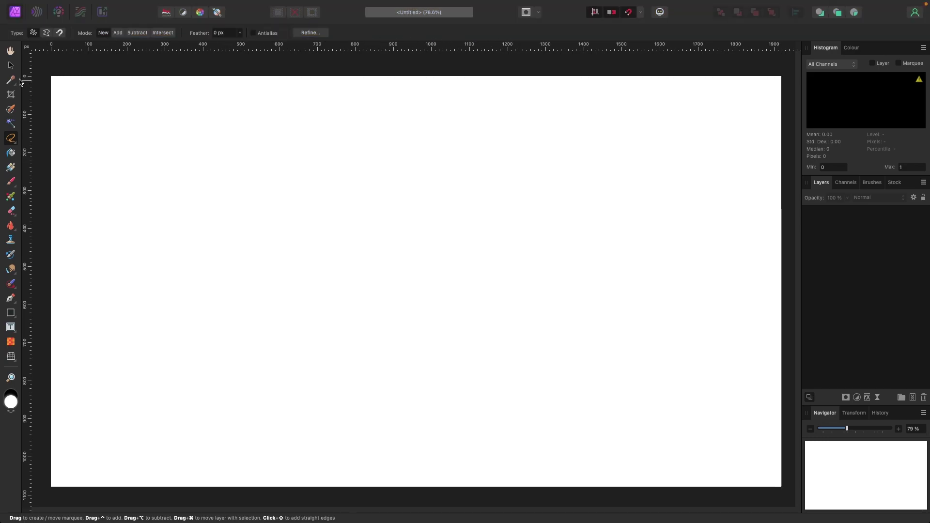
- Try Selection Brush, Freehand Selection, Flood Select, Gradient and Paint Brush, ending on Move Tool
left_click(11, 67)
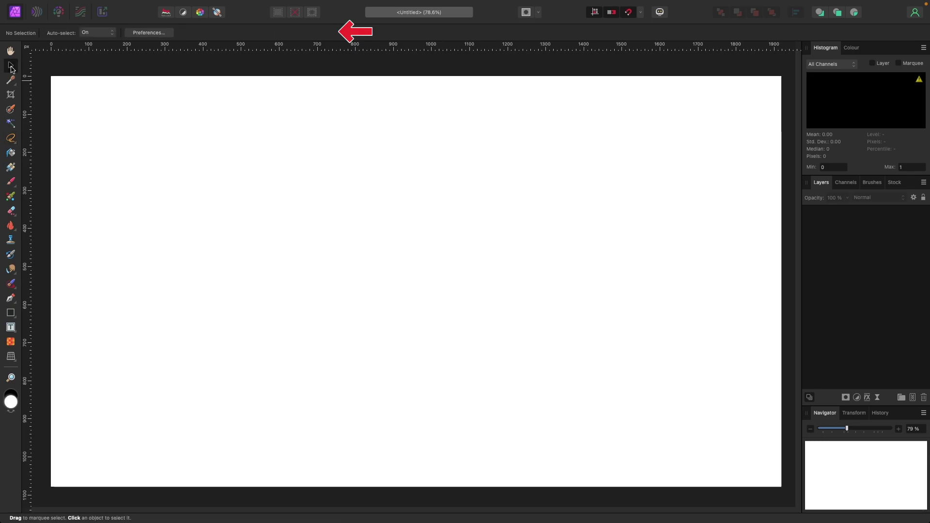
left_click(11, 110)
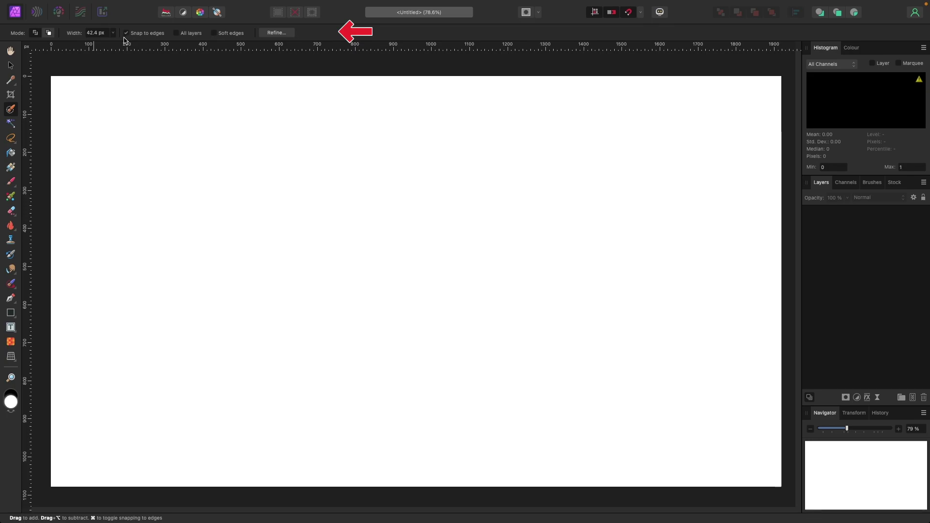
left_click(11, 138)
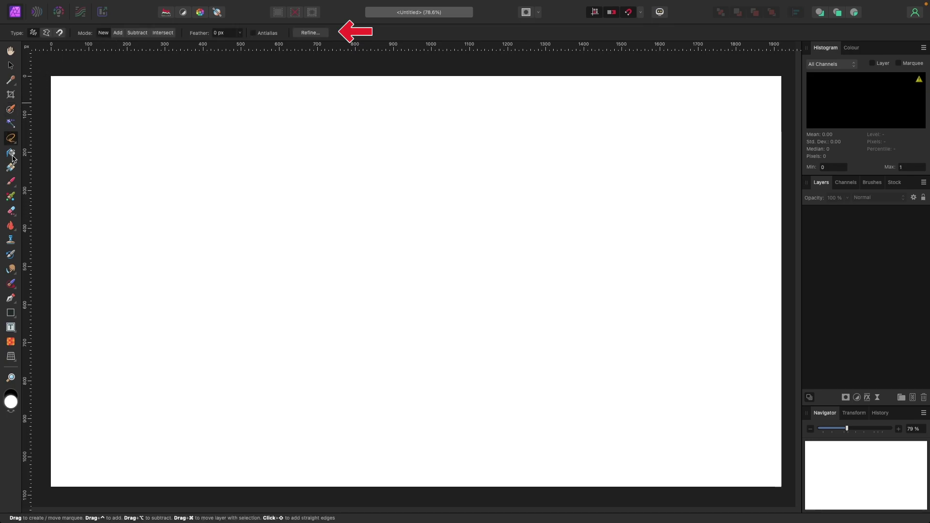
left_click(12, 156)
left_click(13, 168)
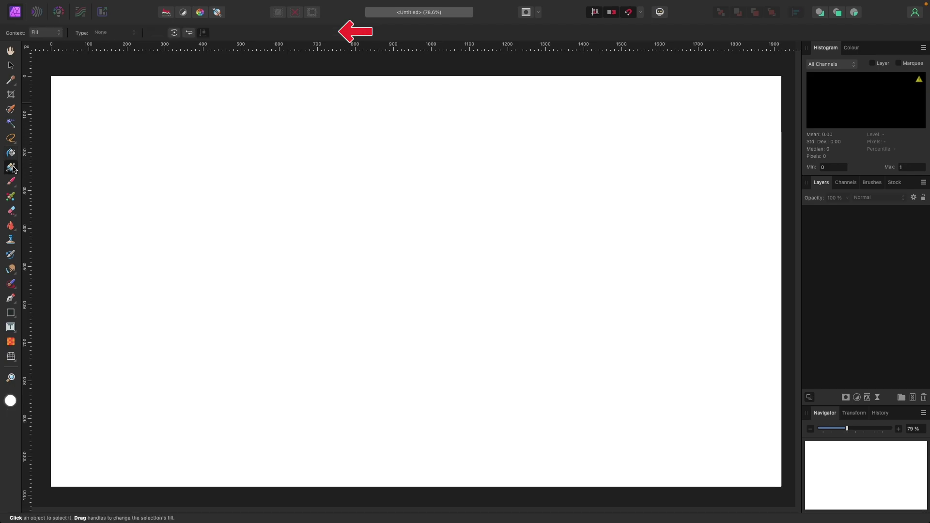
left_click(11, 182)
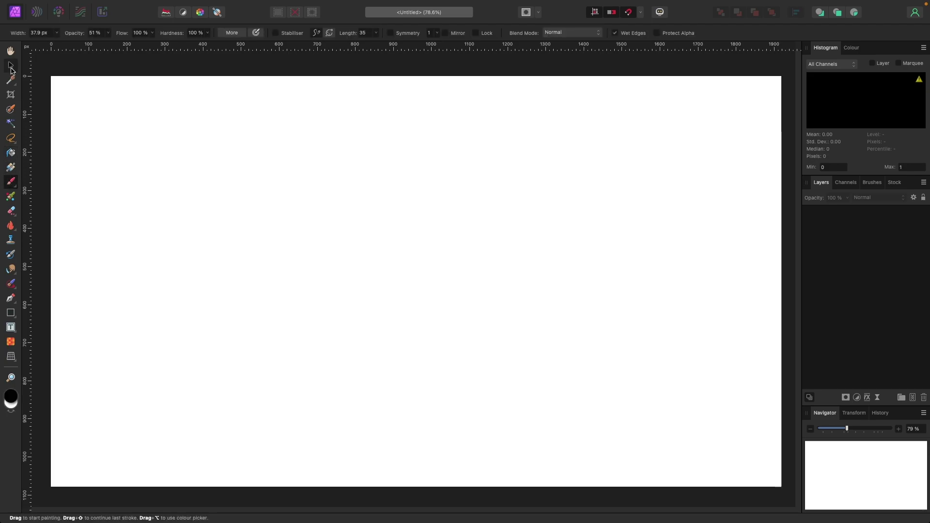
left_click(10, 68)
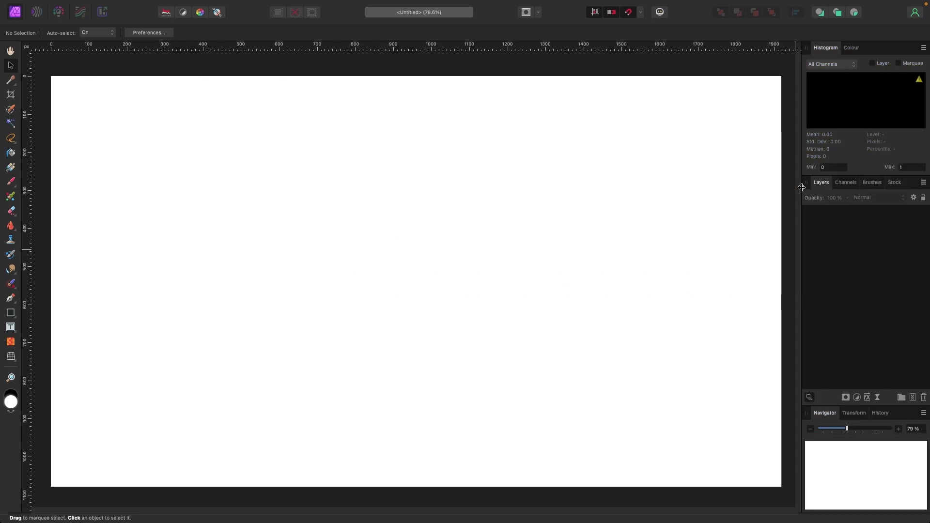
left_click(847, 183)
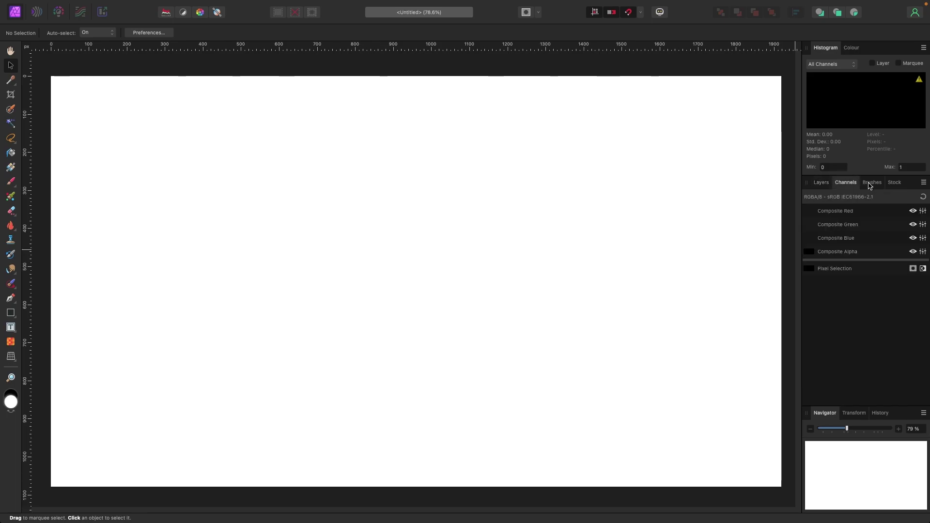
left_click(872, 183)
left_click(888, 184)
left_click(825, 186)
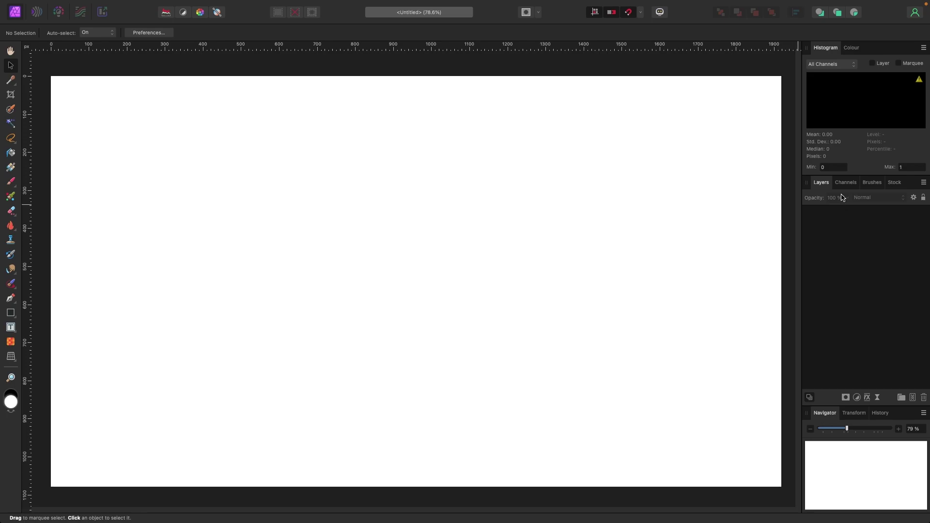
- Undock the Layers panel, then redock it with Window > Studio > Reset Studio
left_click_drag(826, 185, 57, 154)
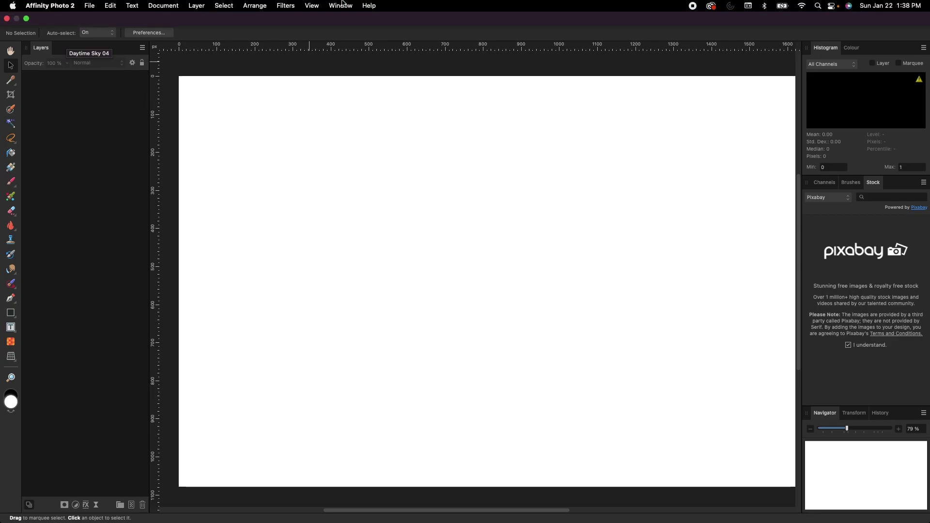
left_click(333, 4)
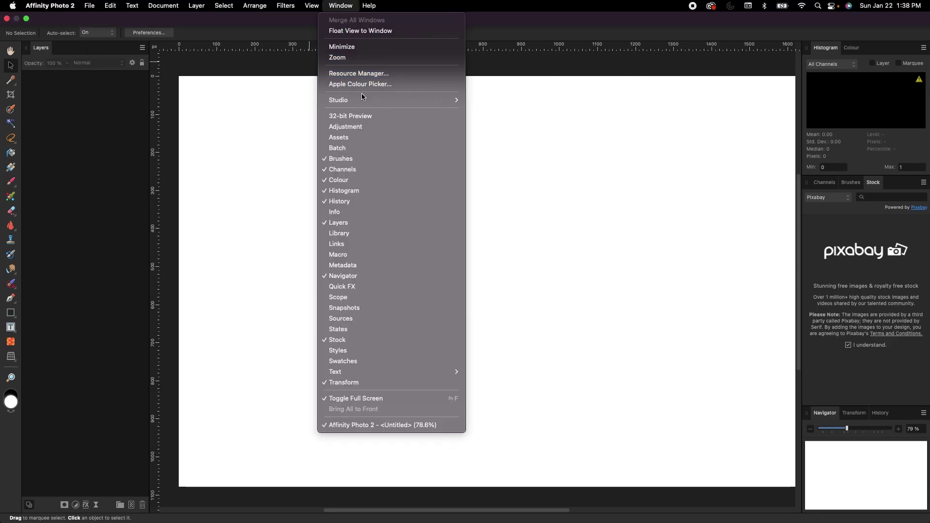
mouse_move(361, 100)
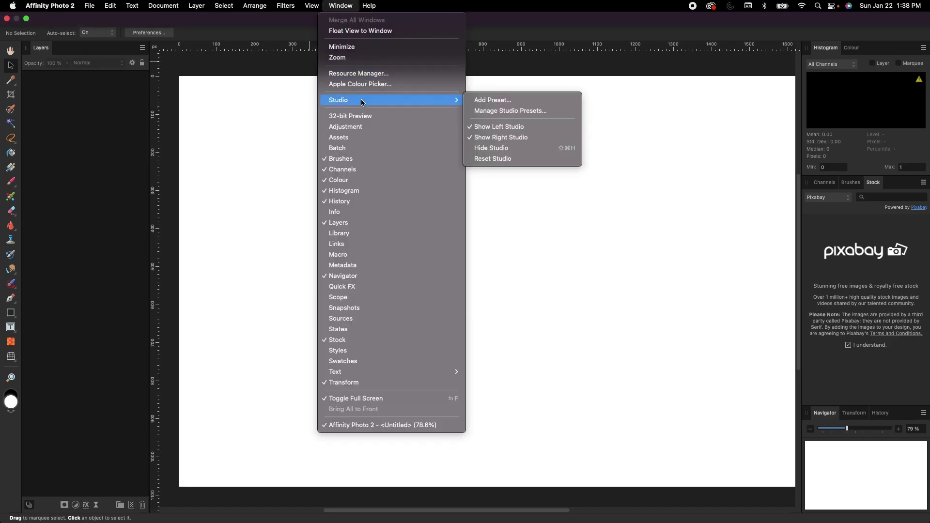
left_click(500, 159)
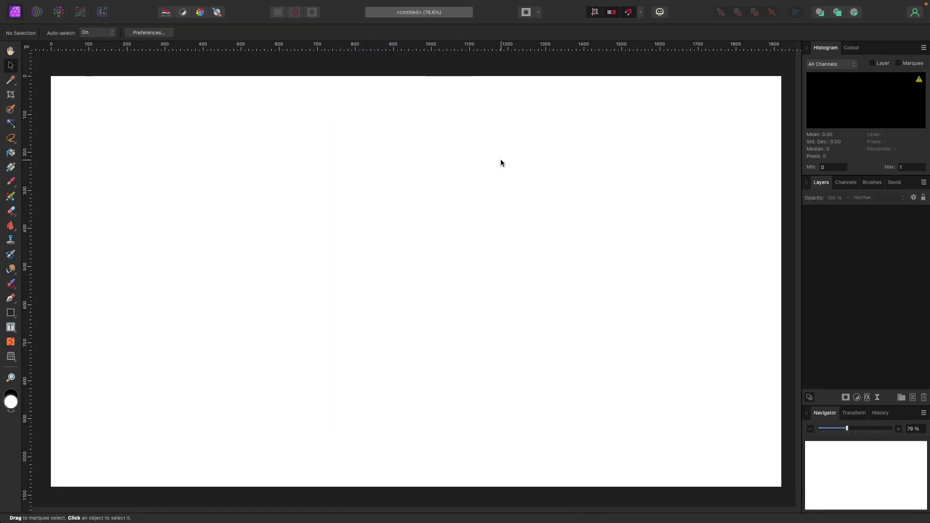